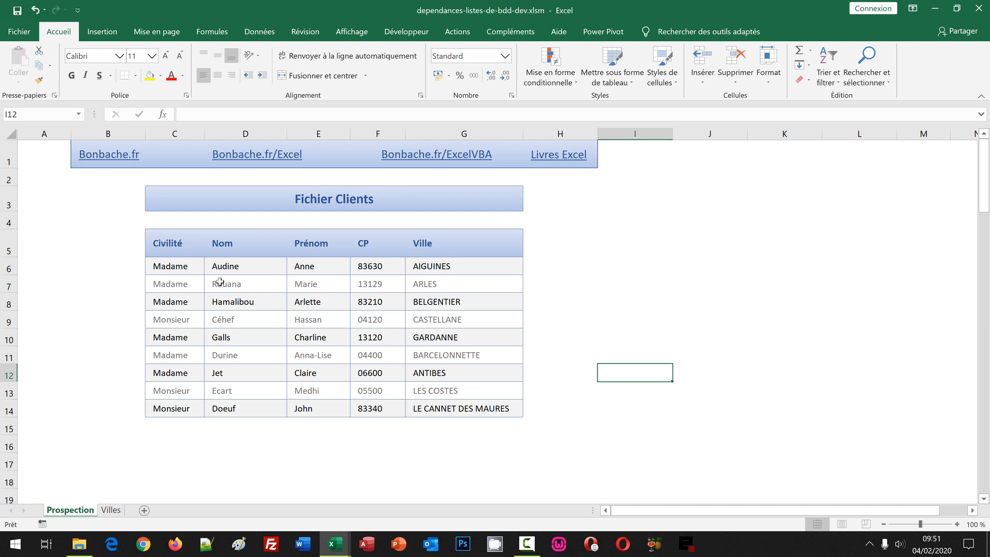
# Examine the columns of the client table and the city choices offered for postal codes 04120 and 04400
pyautogui.click(176, 267)
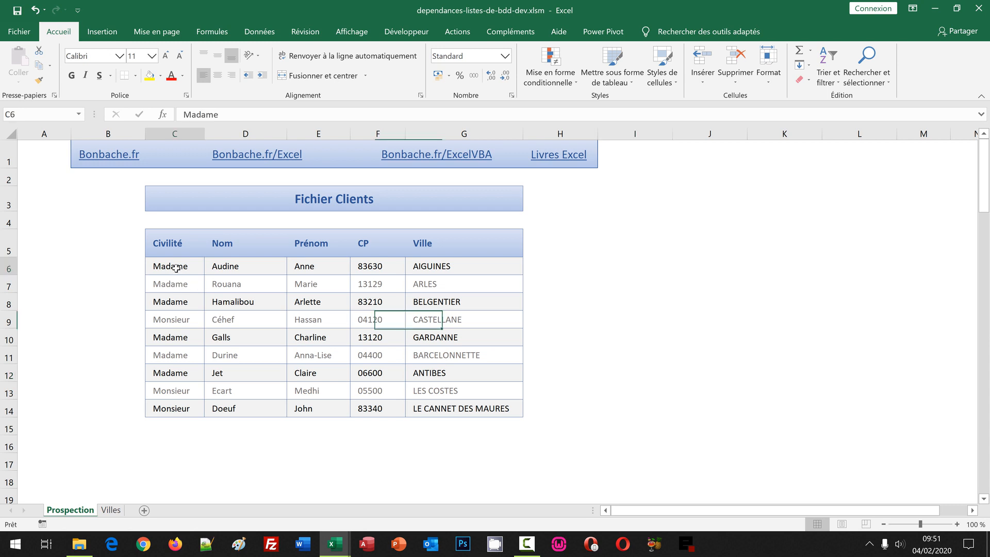
pyautogui.click(235, 270)
pyautogui.click(312, 265)
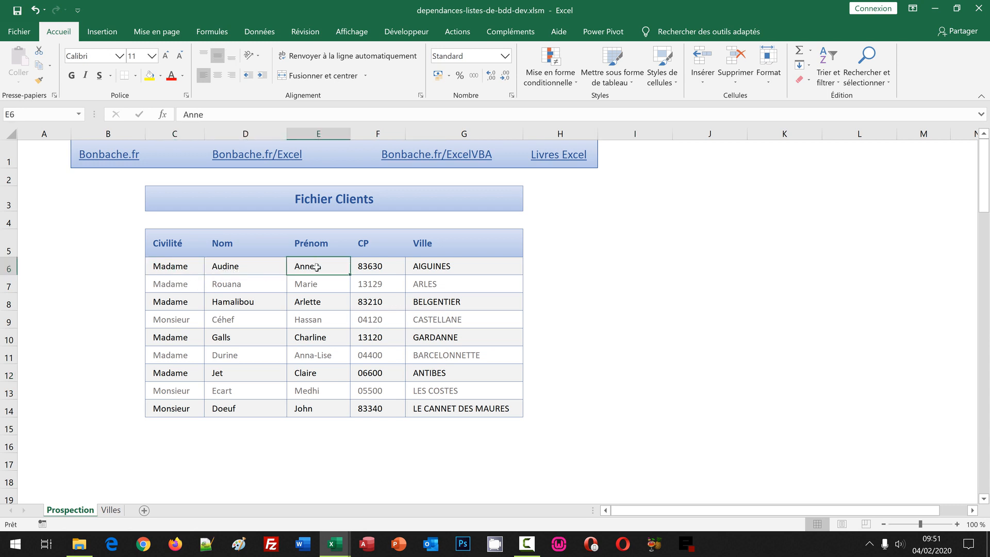
pyautogui.click(374, 266)
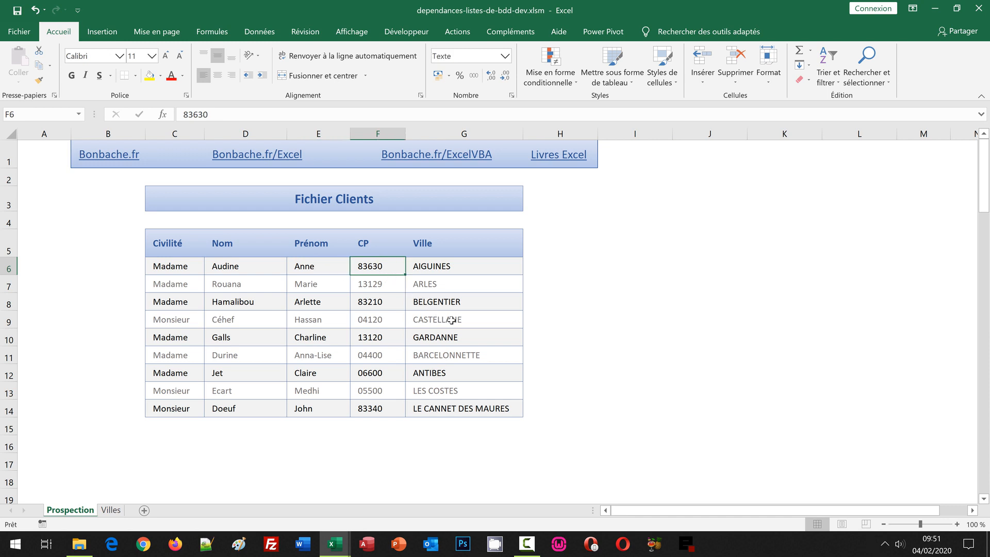
pyautogui.click(479, 303)
pyautogui.click(490, 319)
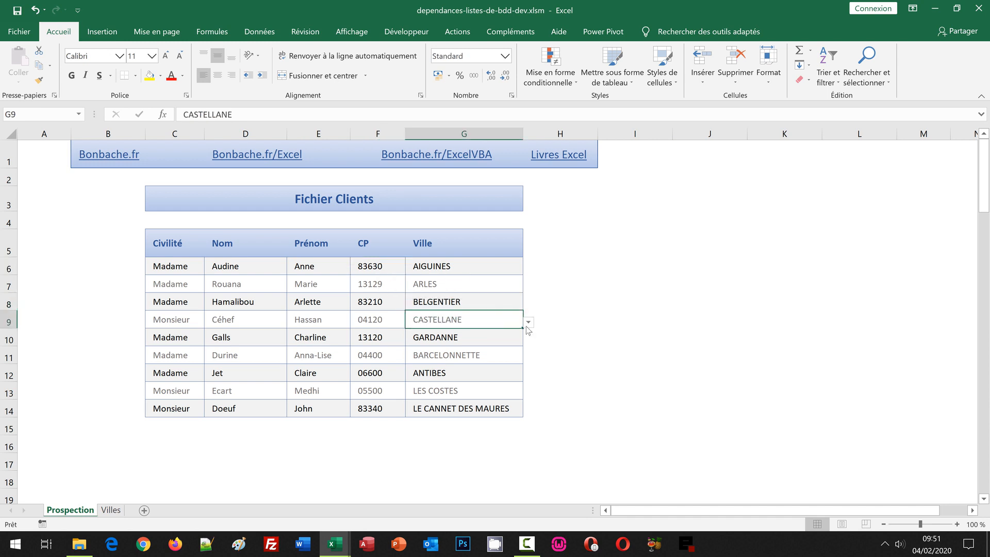
pyautogui.click(528, 324)
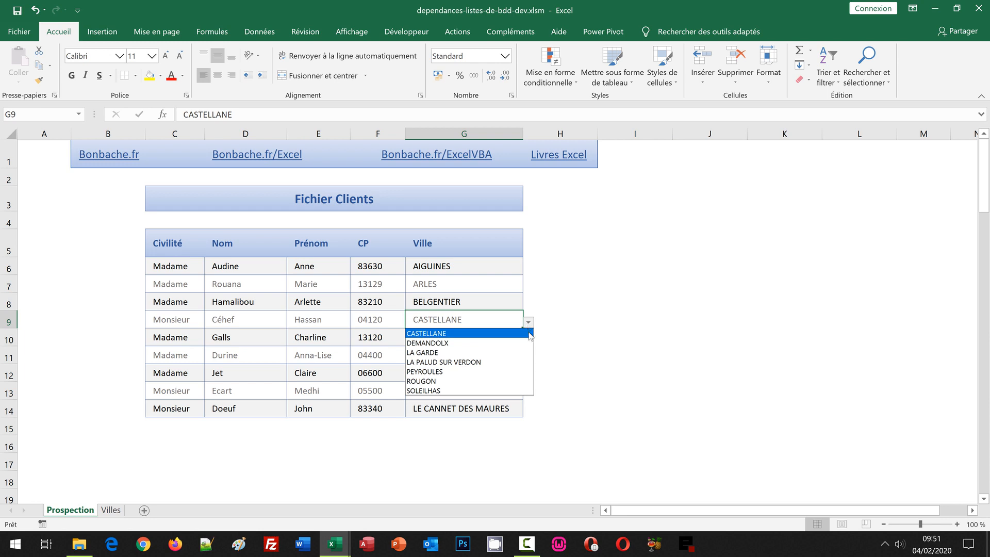
pyautogui.click(504, 420)
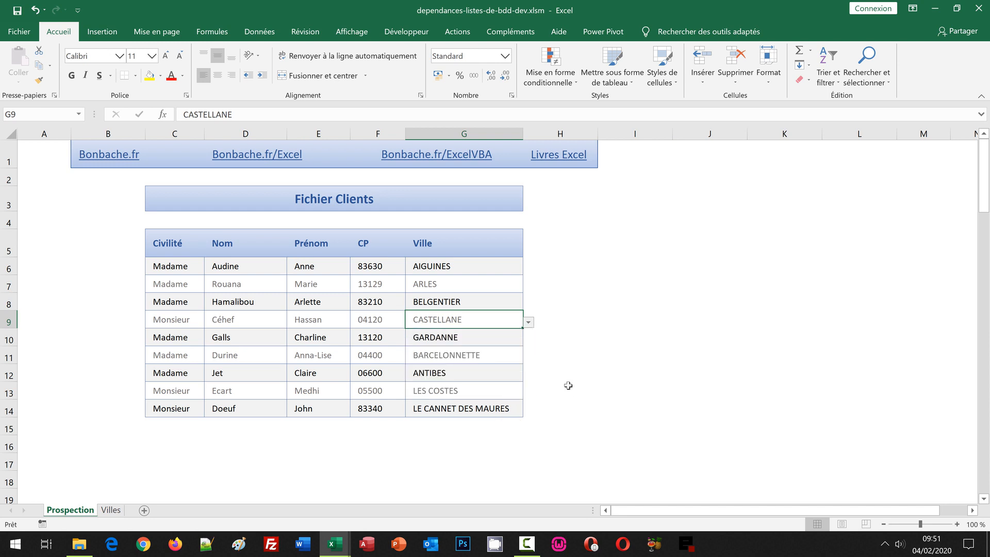
pyautogui.click(499, 355)
pyautogui.click(529, 357)
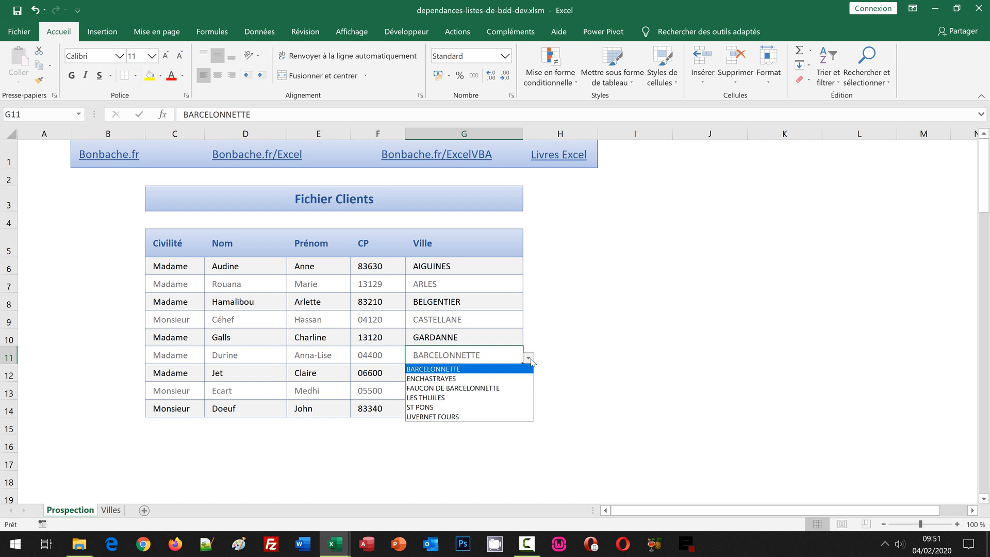
pyautogui.press('Escape')
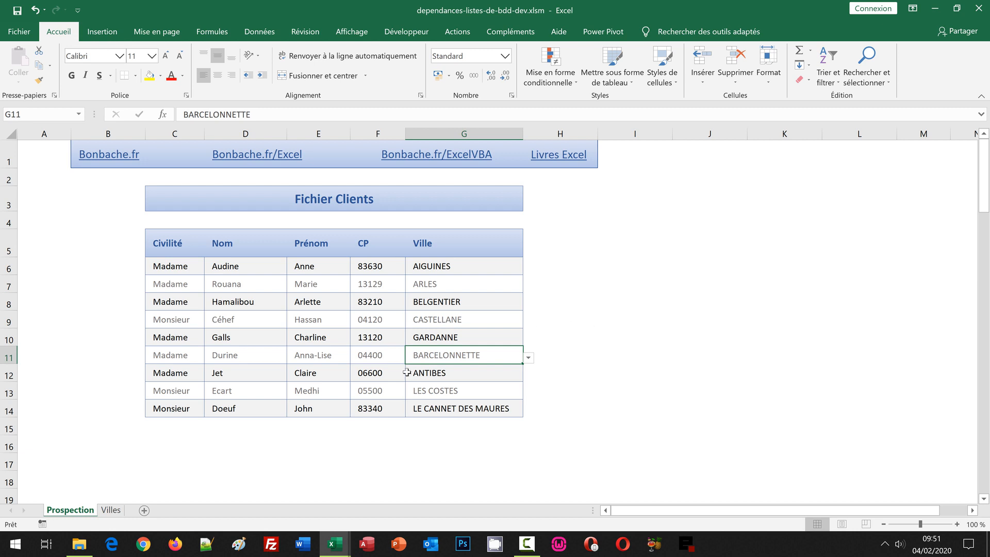
# Switch to the open workbook dependances-listes-de-bdd.xlsm
pyautogui.moveTo(338, 547)
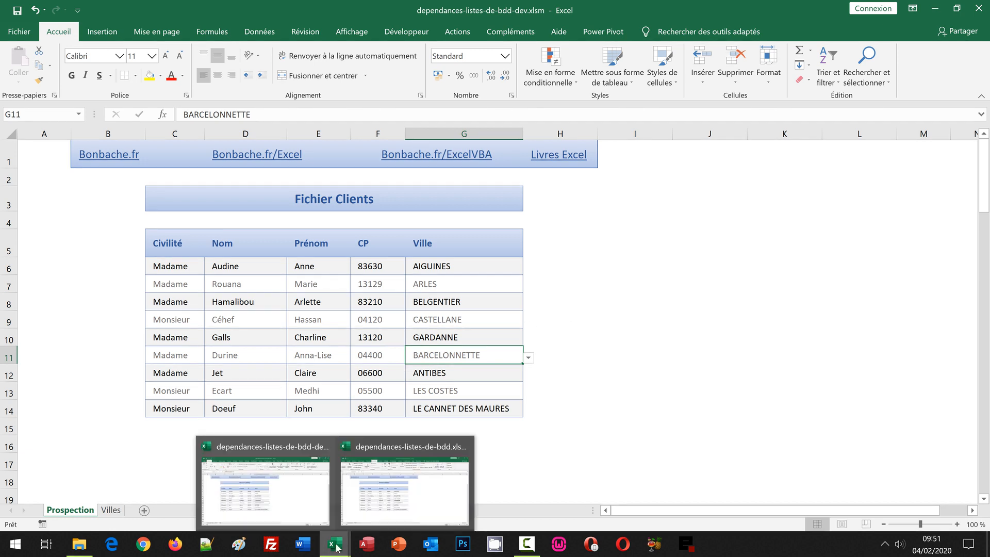
pyautogui.click(388, 496)
pyautogui.click(658, 296)
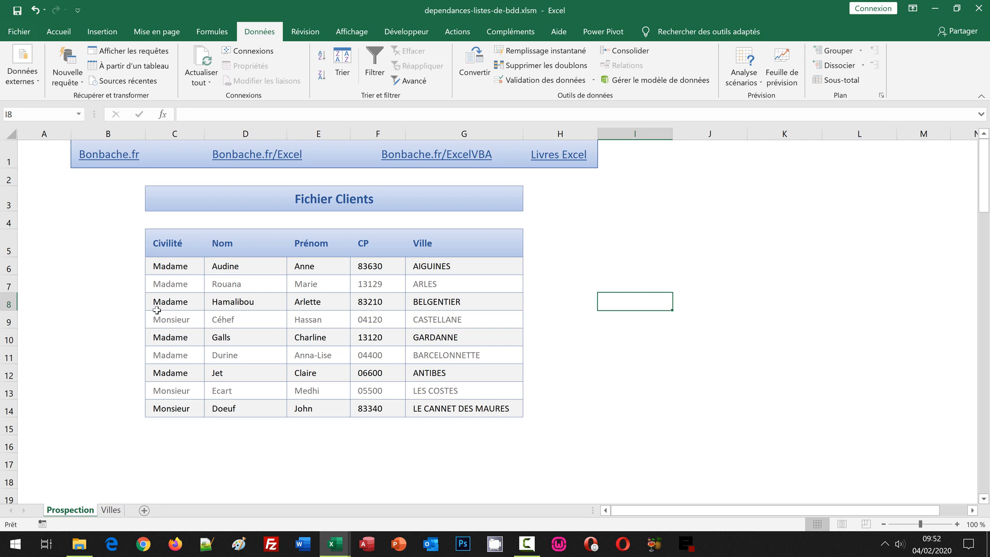
# Examine the commune names and codes on the Villes sheet and return to the Prospection sheet
pyautogui.click(111, 511)
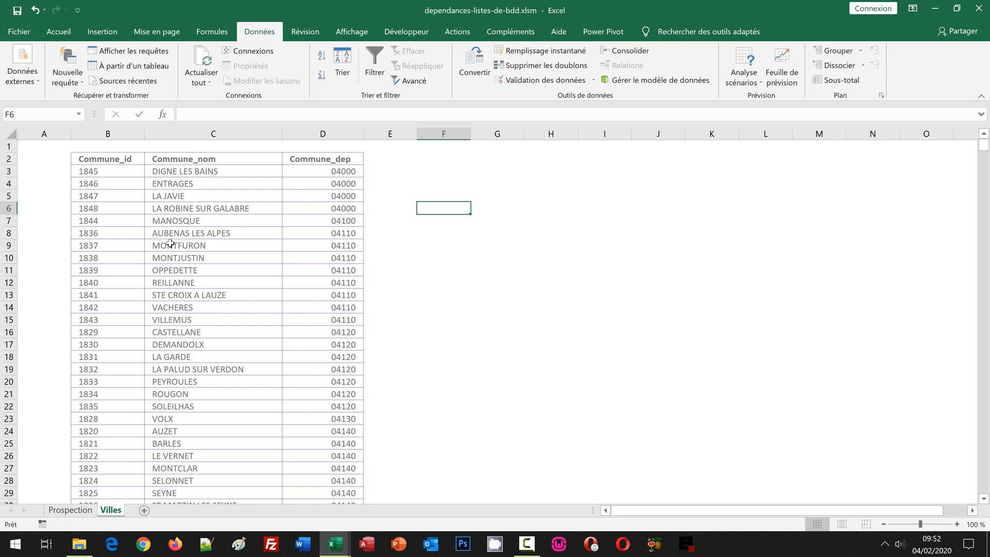
pyautogui.click(83, 510)
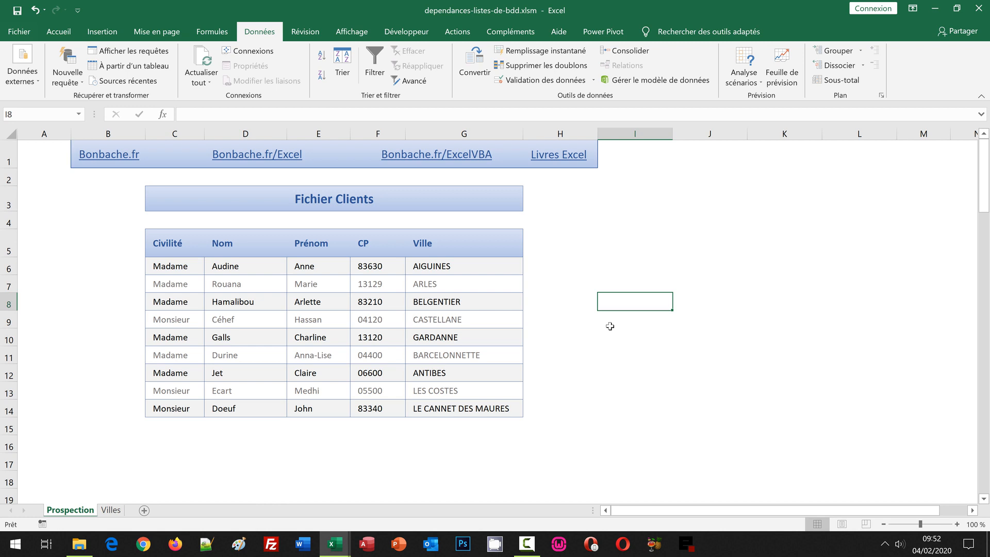
pyautogui.click(604, 331)
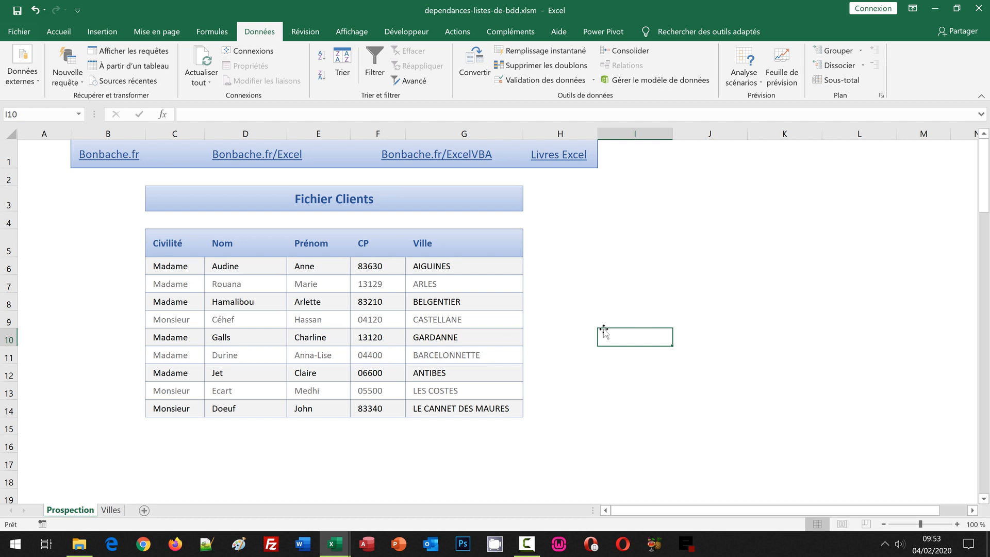
# Select cells G6:G100 of the Ville column and set their data validation to allow a Liste
pyautogui.click(20, 113)
pyautogui.write('g6:g100')
pyautogui.press('Return')
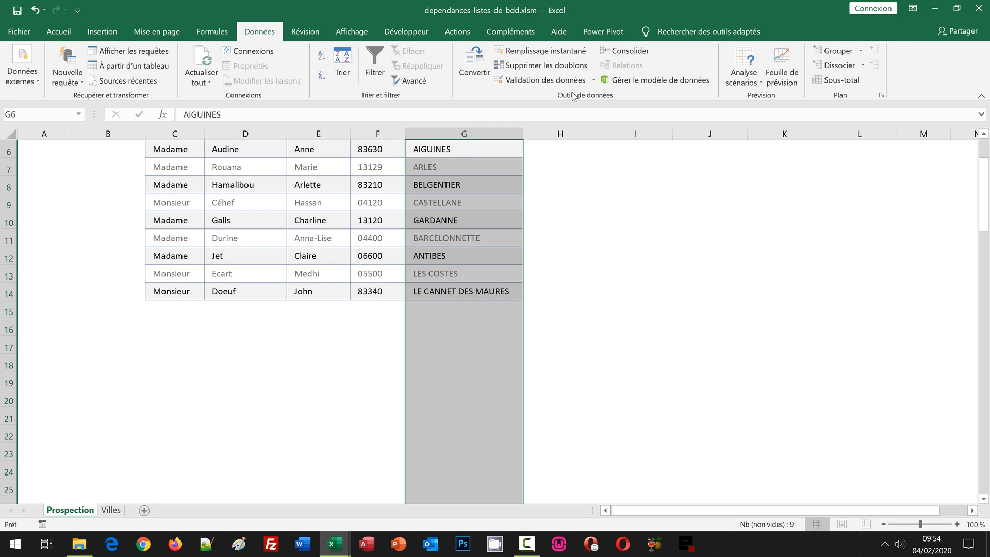
pyautogui.click(536, 82)
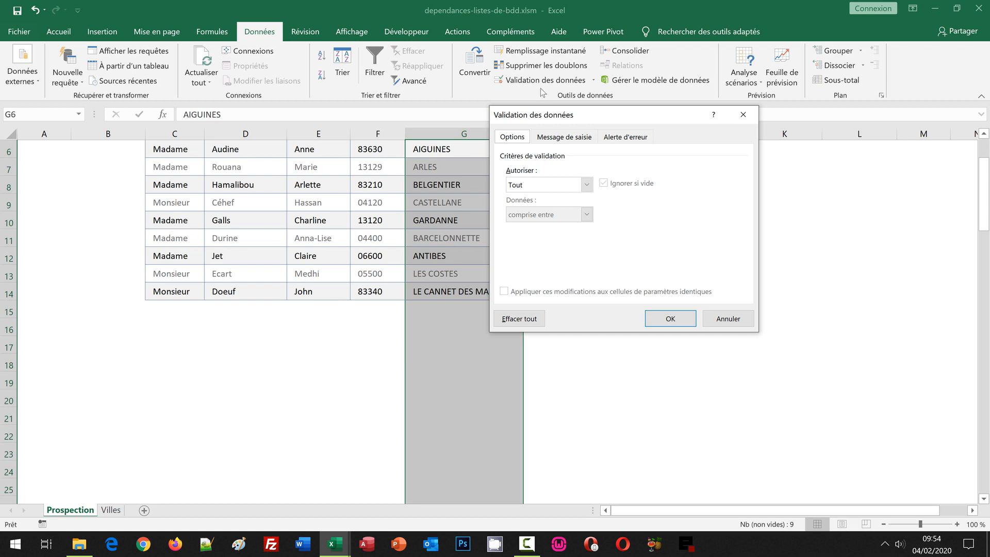
pyautogui.click(541, 185)
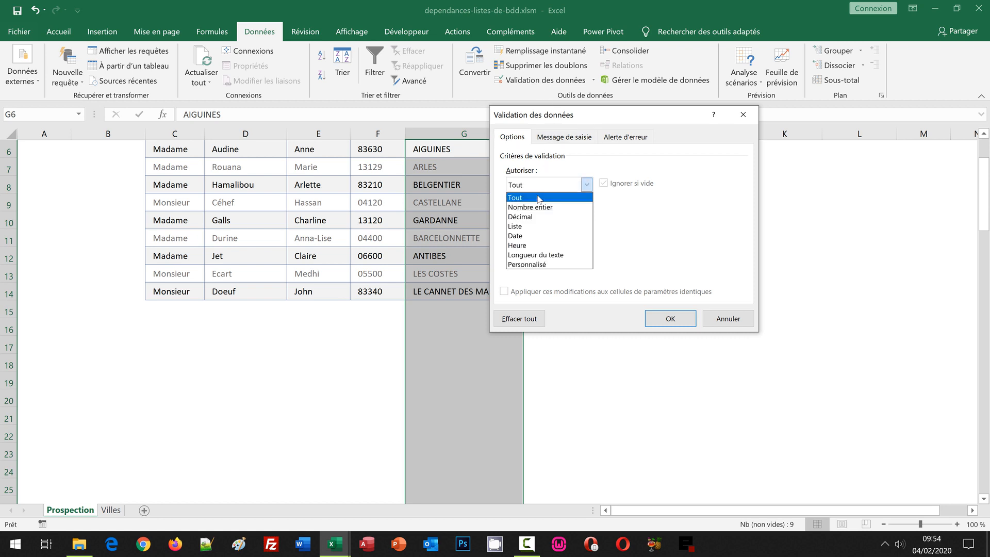
pyautogui.click(536, 226)
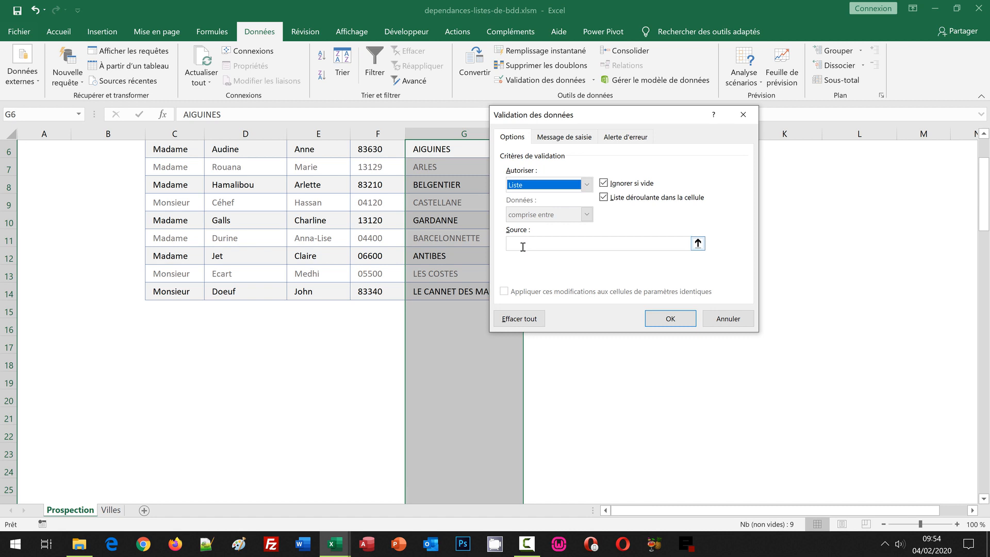
# Begin the list's source formula with =Decaler(Villes!$C$3; so that it starts from the first commune name
pyautogui.click(522, 245)
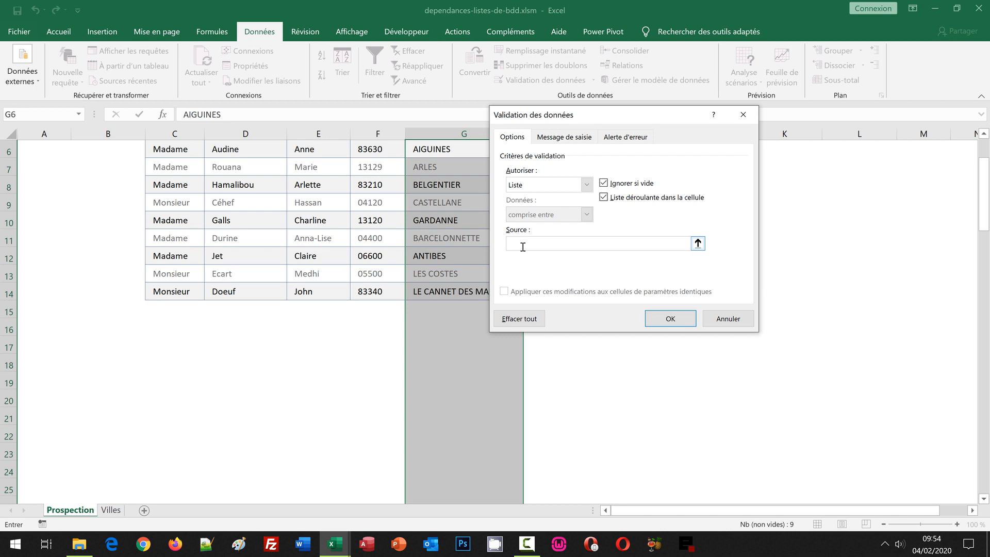
pyautogui.write('=Decaler(')
pyautogui.click(108, 510)
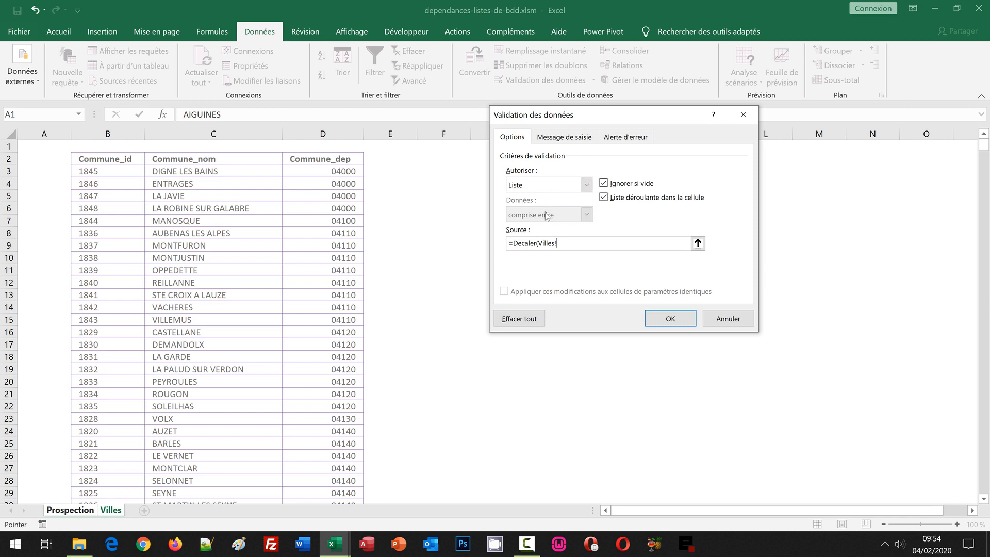
pyautogui.click(204, 171)
pyautogui.write(';')
# Add Equiv(F6; as the row offset in the source formula, with the first client's postal code as a relative reference
pyautogui.write('Equiv(')
pyautogui.click(70, 510)
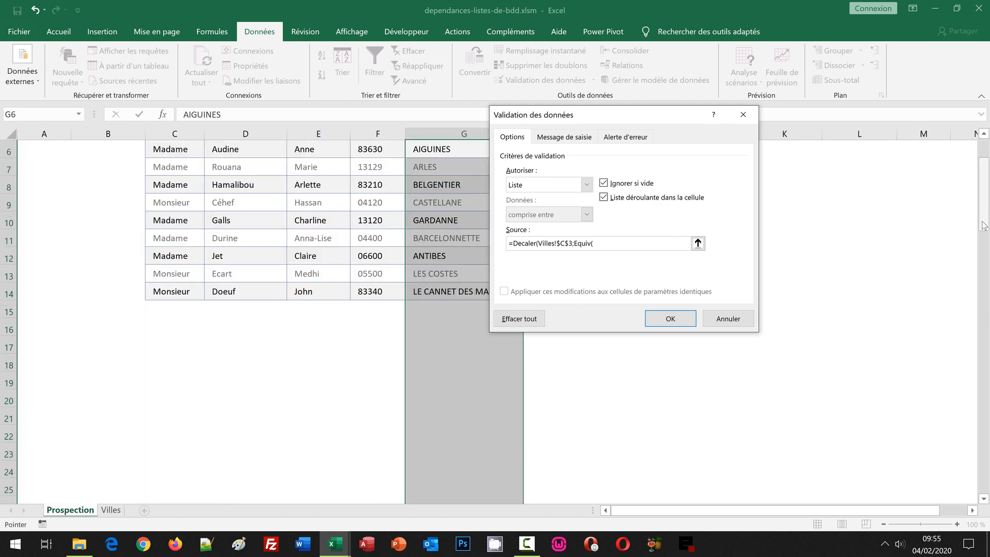
pyautogui.scroll(2, 984, 153)
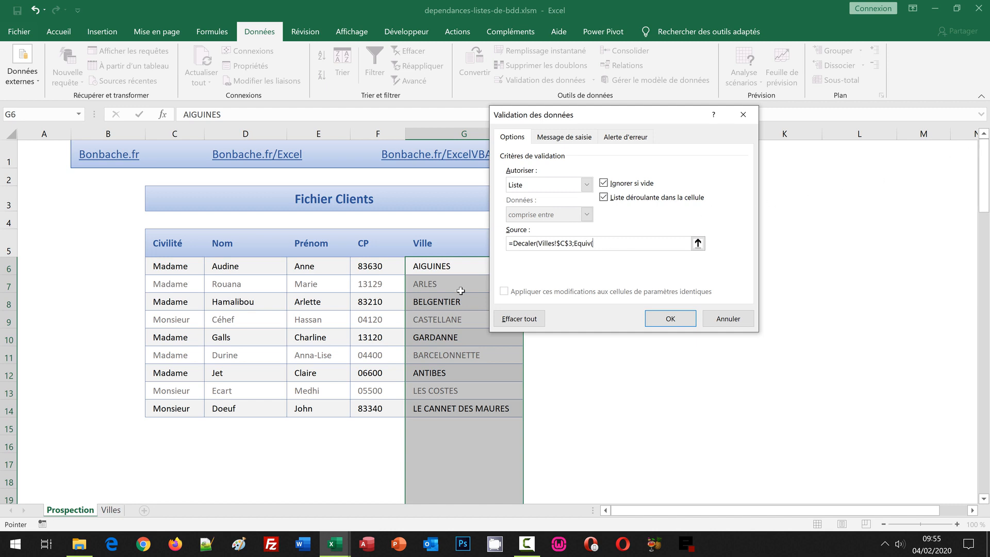
pyautogui.click(375, 267)
pyautogui.press('F4')
pyautogui.press('F4')
pyautogui.press('F4')
pyautogui.write(';')
# Complete the row offset with Villes!$D:$D;0)-3 and leave the column offset empty by adding ;;
pyautogui.click(105, 511)
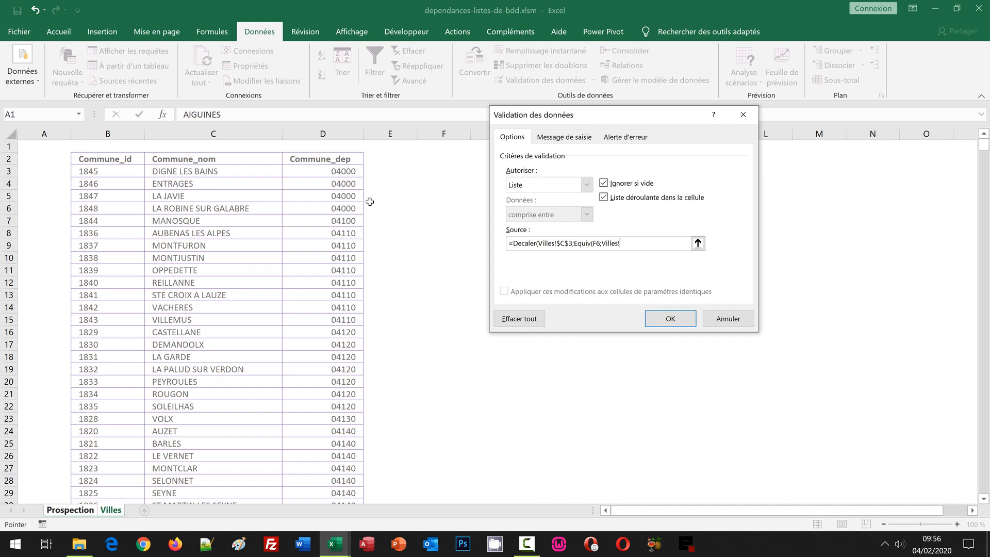
pyautogui.click(318, 133)
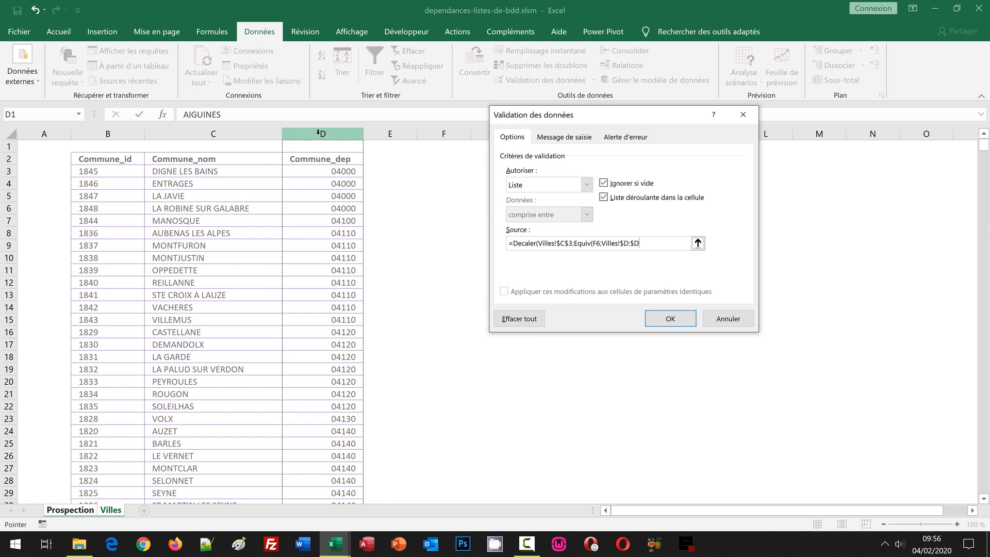
pyautogui.write(';0')
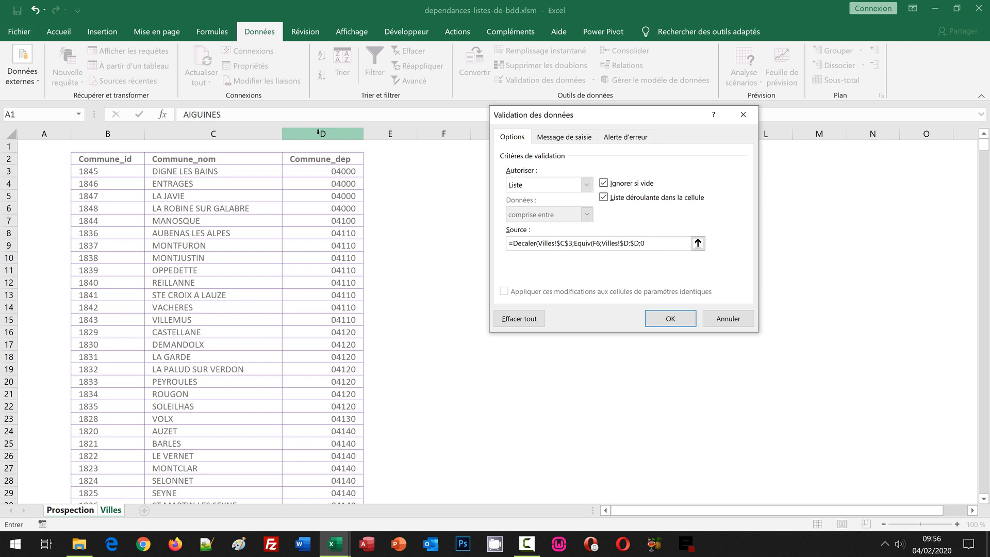
pyautogui.write(')')
pyautogui.write('-3')
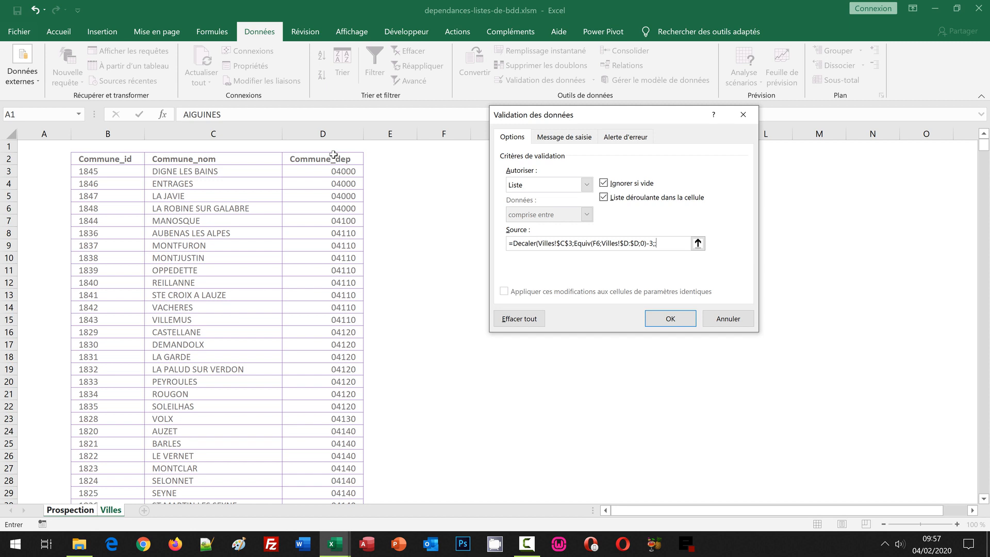
# Set the list height to Nb.Si(Villes!$D:$D;F6) with a relative F6, close the formula and apply the validation
pyautogui.write('Nb.Si(')
pyautogui.click(336, 133)
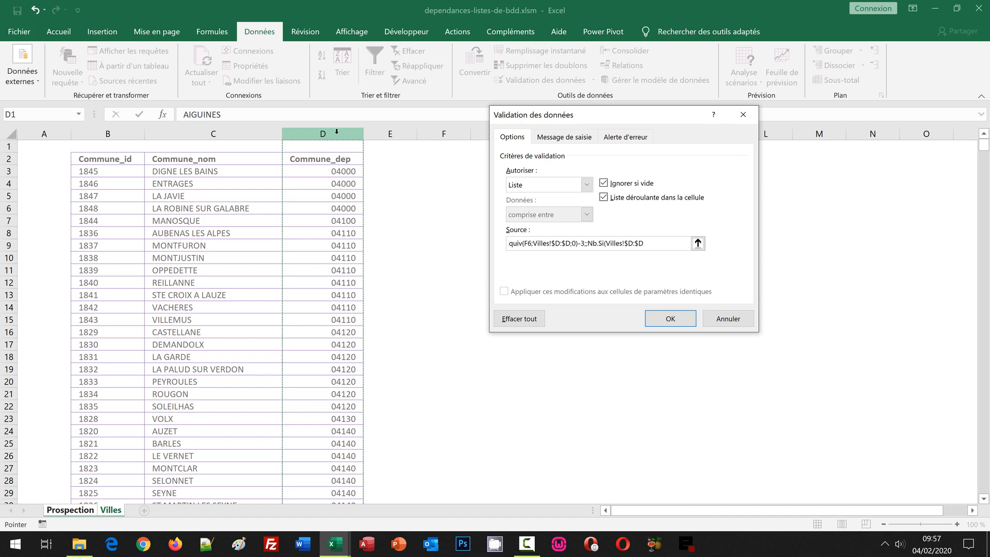
pyautogui.write(';')
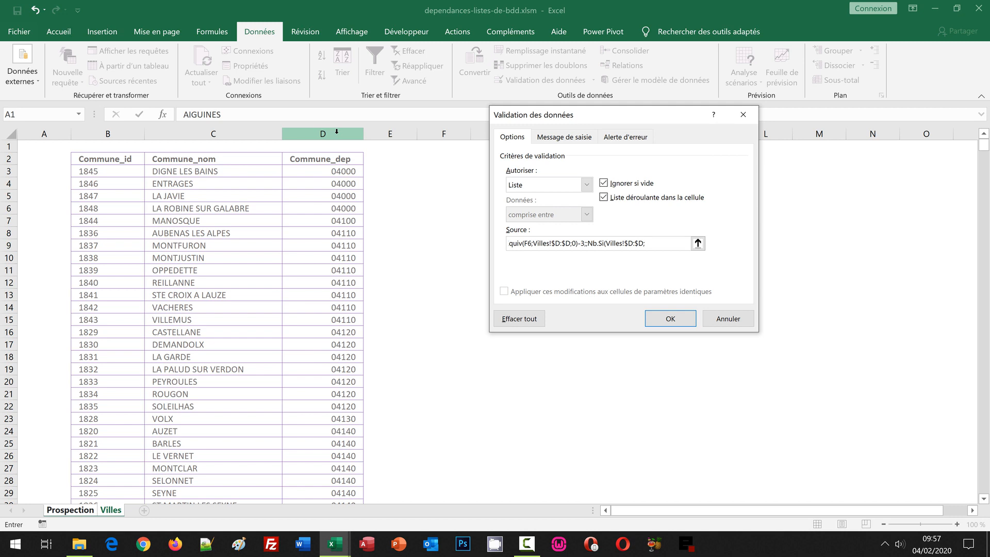
pyautogui.click(70, 511)
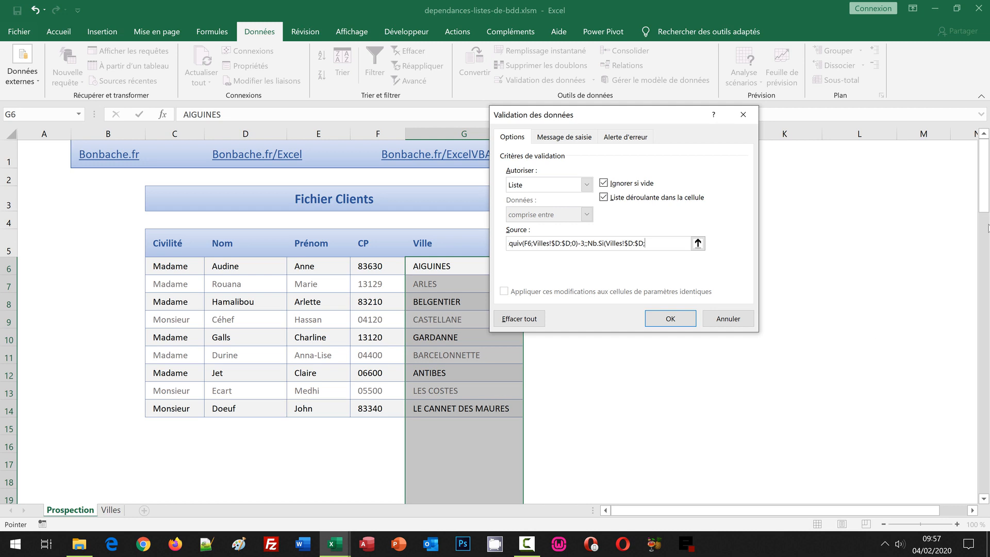
pyautogui.click(372, 267)
pyautogui.press('F4')
pyautogui.press('F4')
pyautogui.press('F4')
pyautogui.write('))')
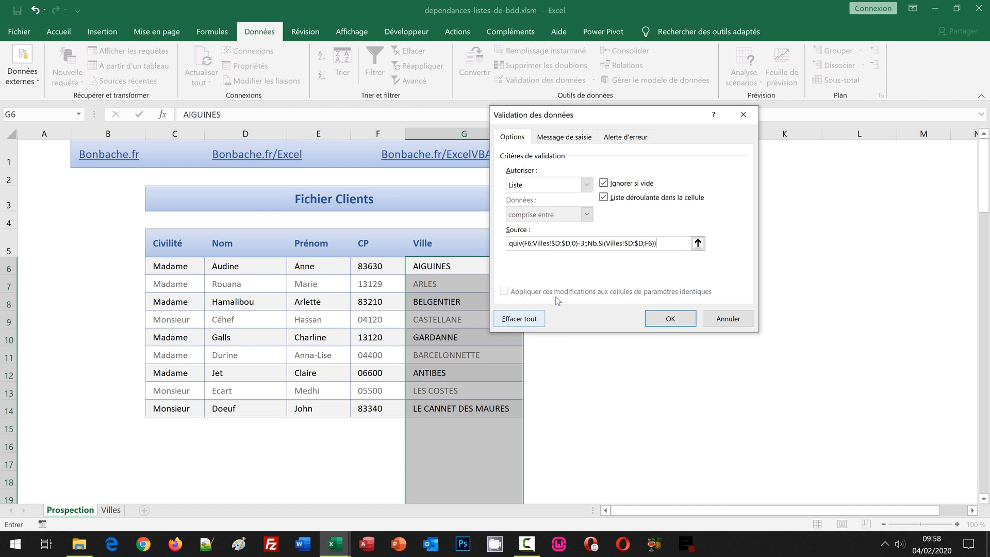
pyautogui.click(671, 319)
pyautogui.click(619, 305)
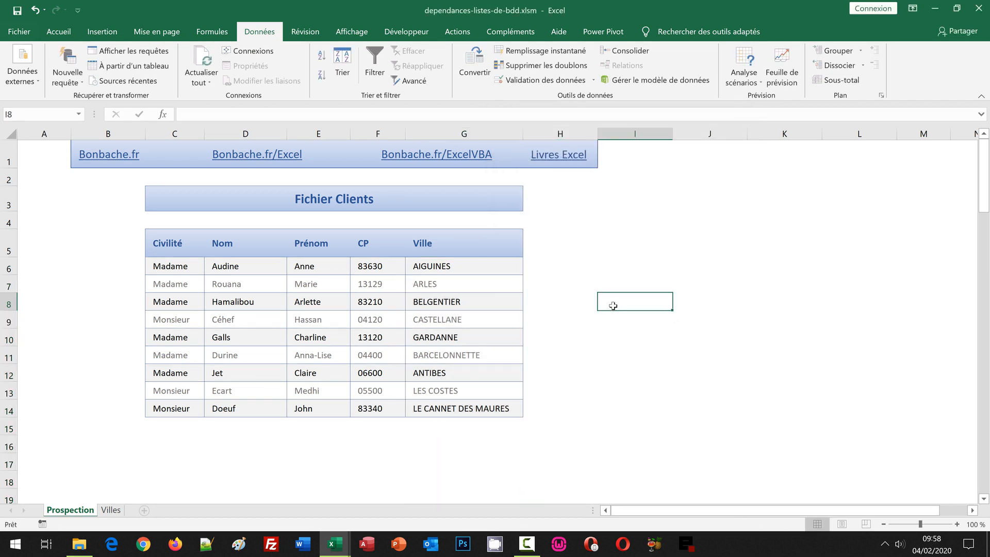
# Check the city choices offered in cells G8 and G11 for postal codes 83210 and 04400
pyautogui.click(464, 300)
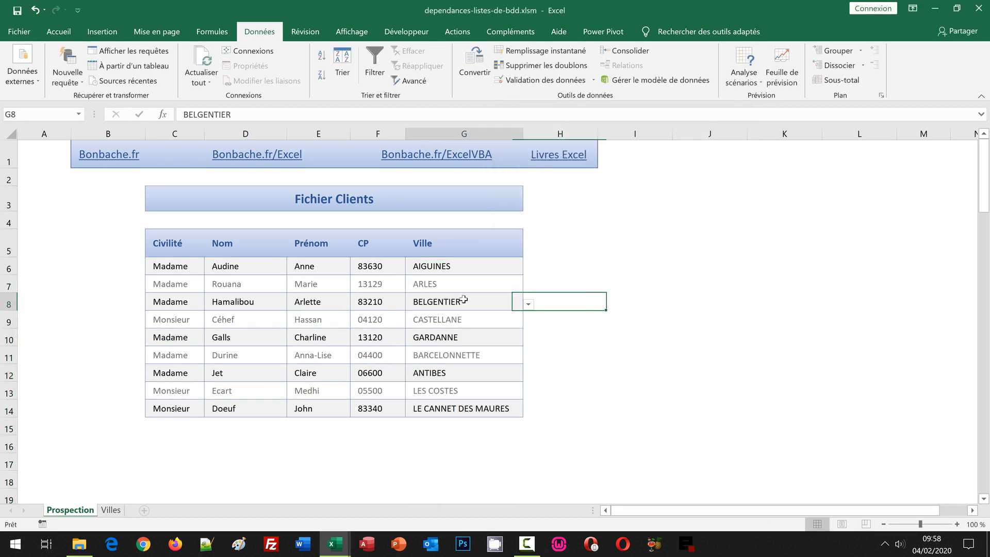
pyautogui.click(528, 305)
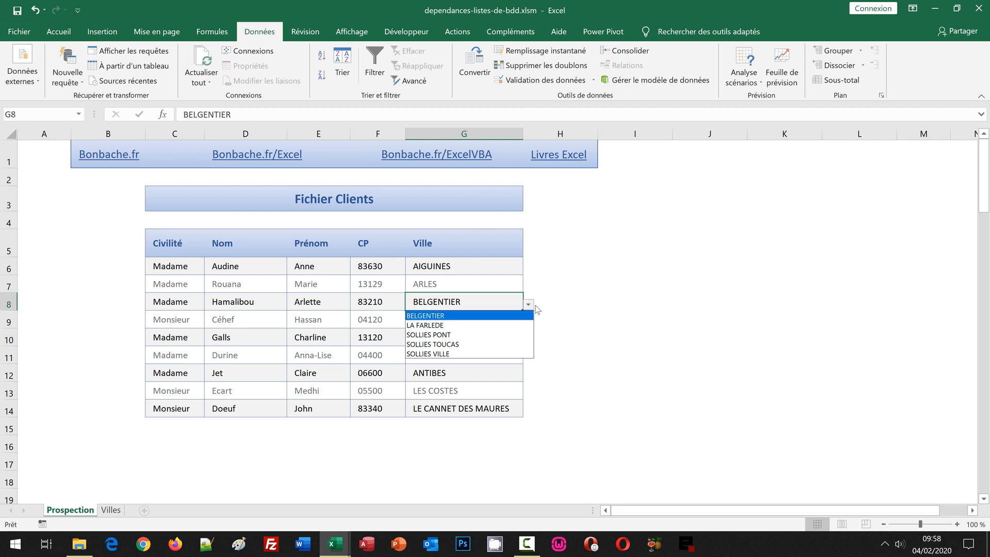
pyautogui.click(622, 304)
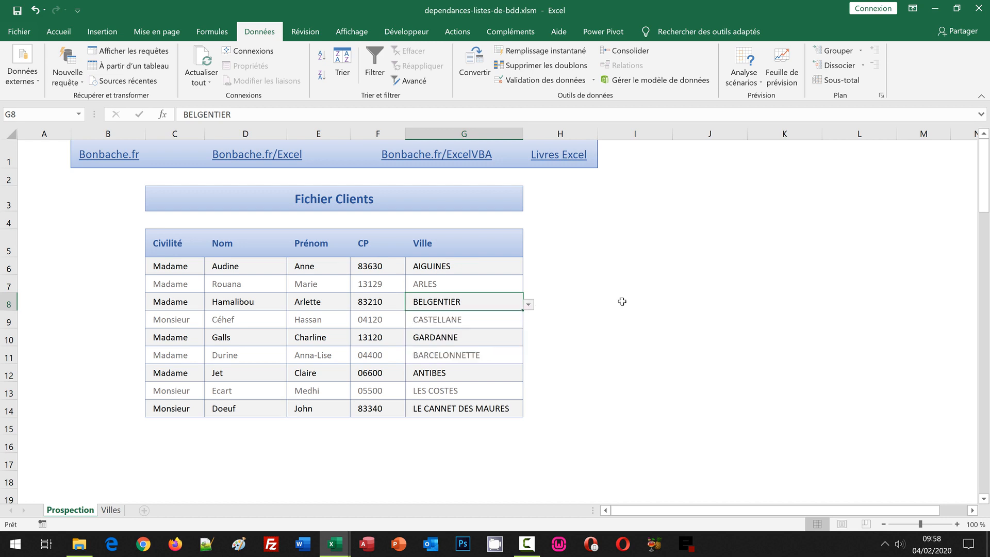
pyautogui.click(490, 354)
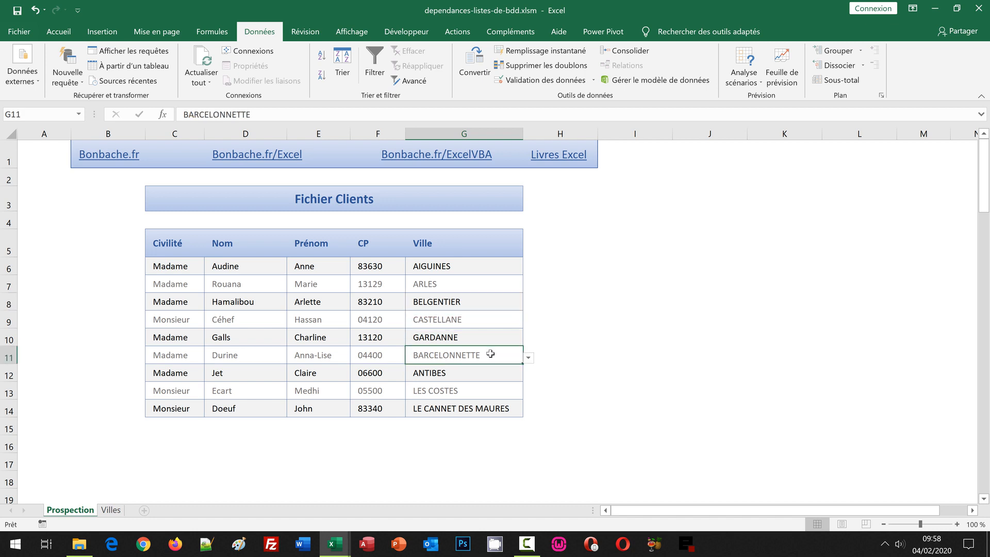
pyautogui.click(528, 358)
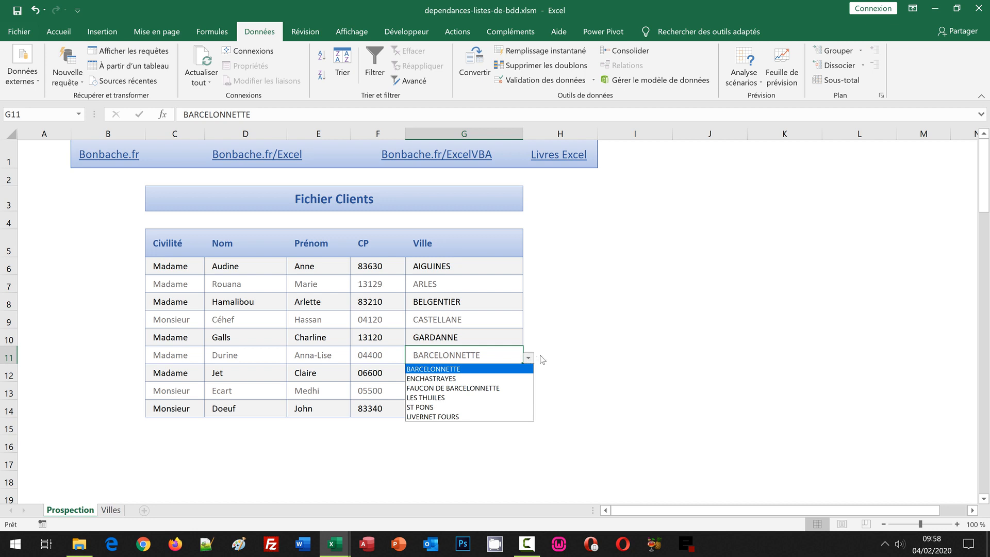
# Enter the postal code 83600 in cell F15, on the empty row just below the client table
pyautogui.click(603, 349)
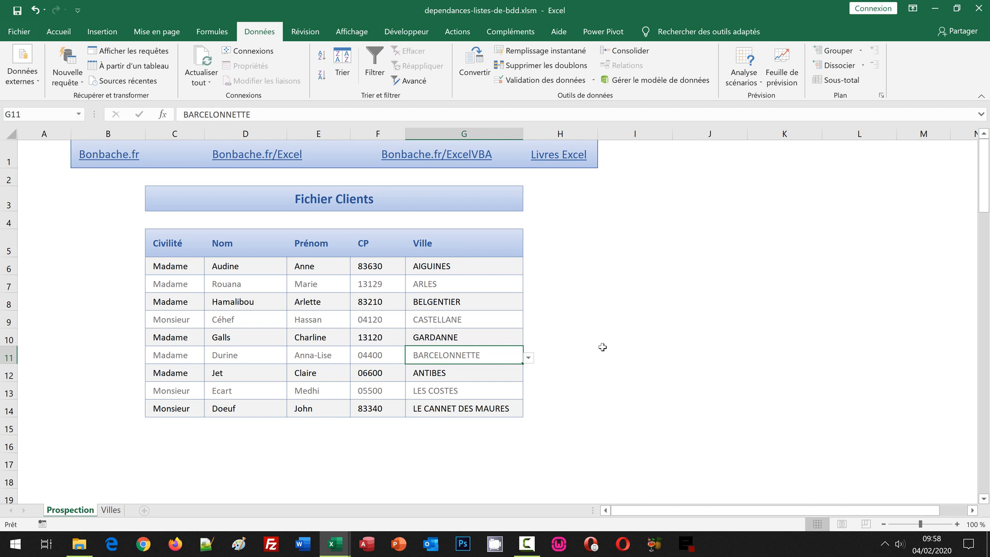
pyautogui.click(375, 424)
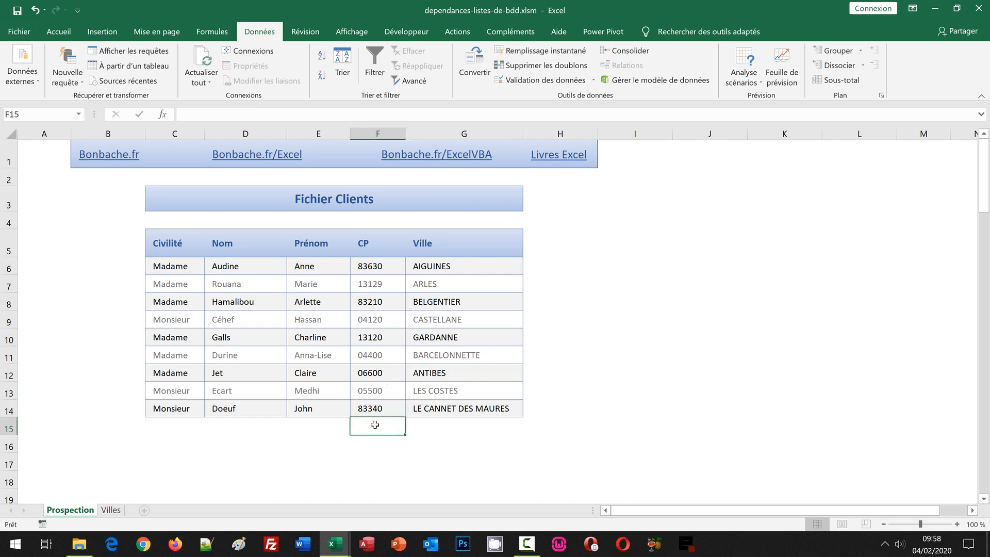
pyautogui.write('8360')
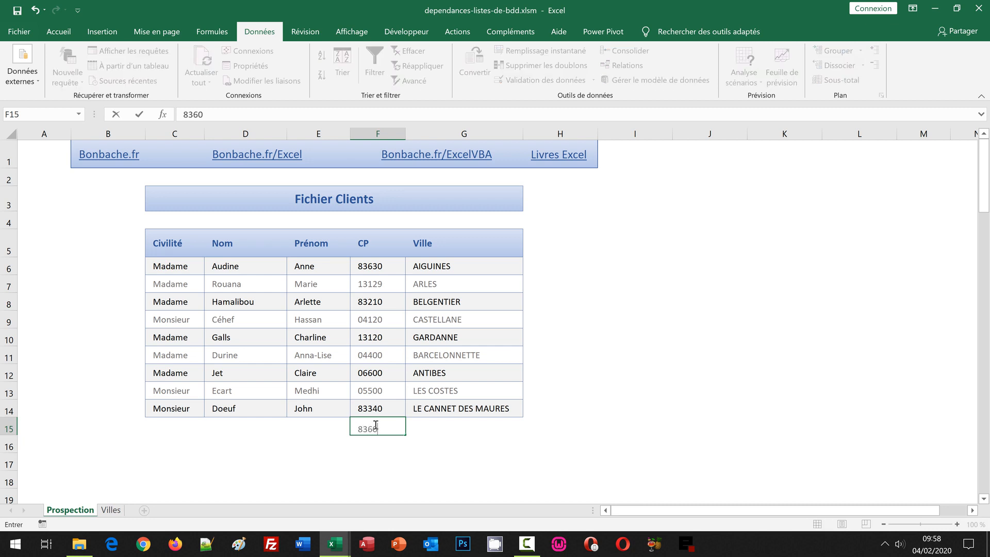
pyautogui.write('0')
pyautogui.press('Tab')
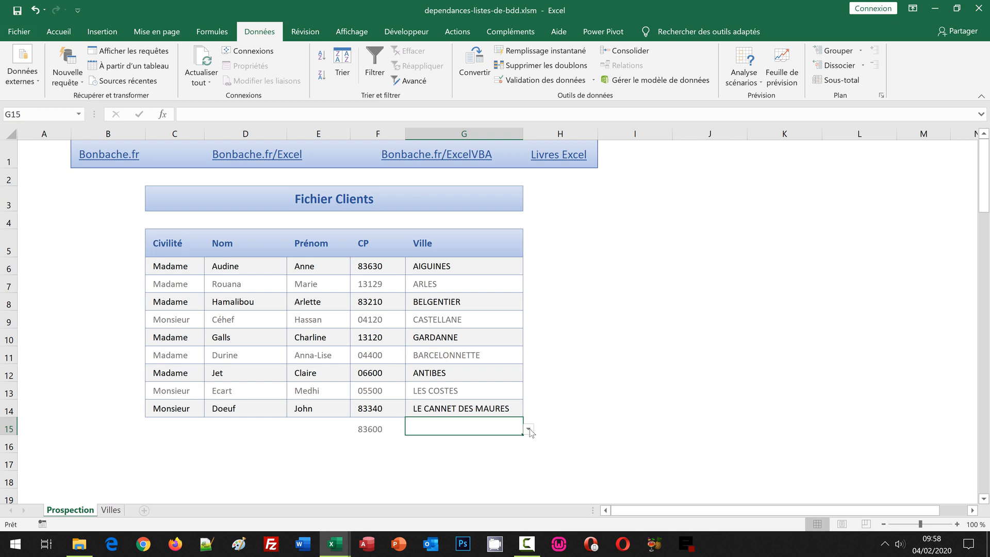
# Choose FREJUS from the dependent city list in cell G15 for the new row
pyautogui.click(528, 429)
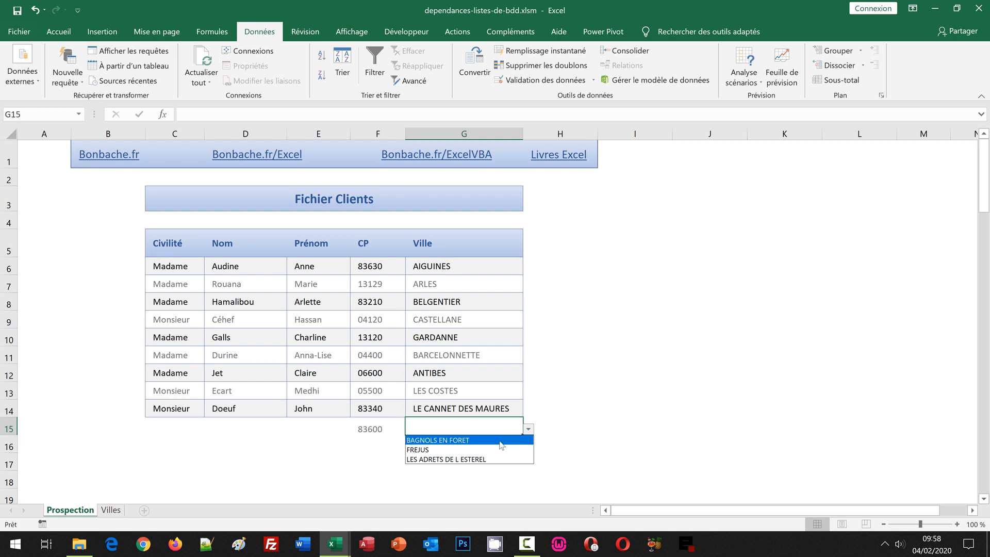
pyautogui.click(486, 453)
pyautogui.click(680, 305)
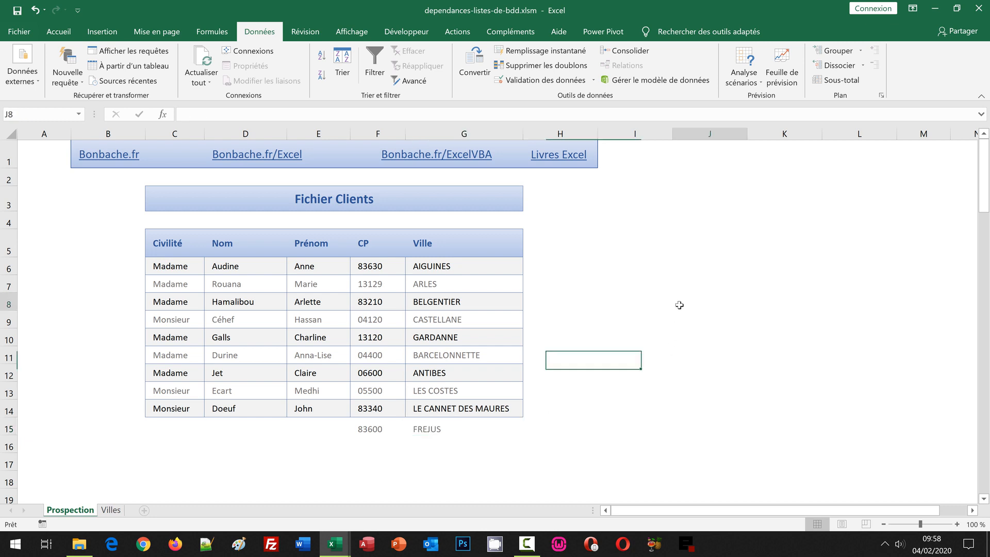